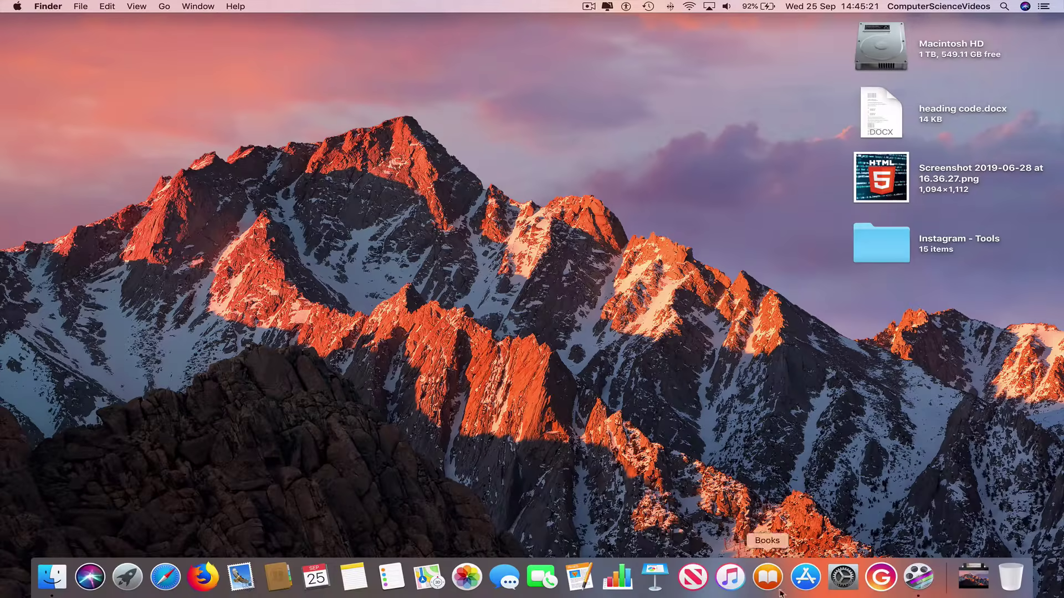
Launch Grids from the Dock and view the Computer Science Videos profile page.
{"action": "left_click", "coordinate": [882, 575]}
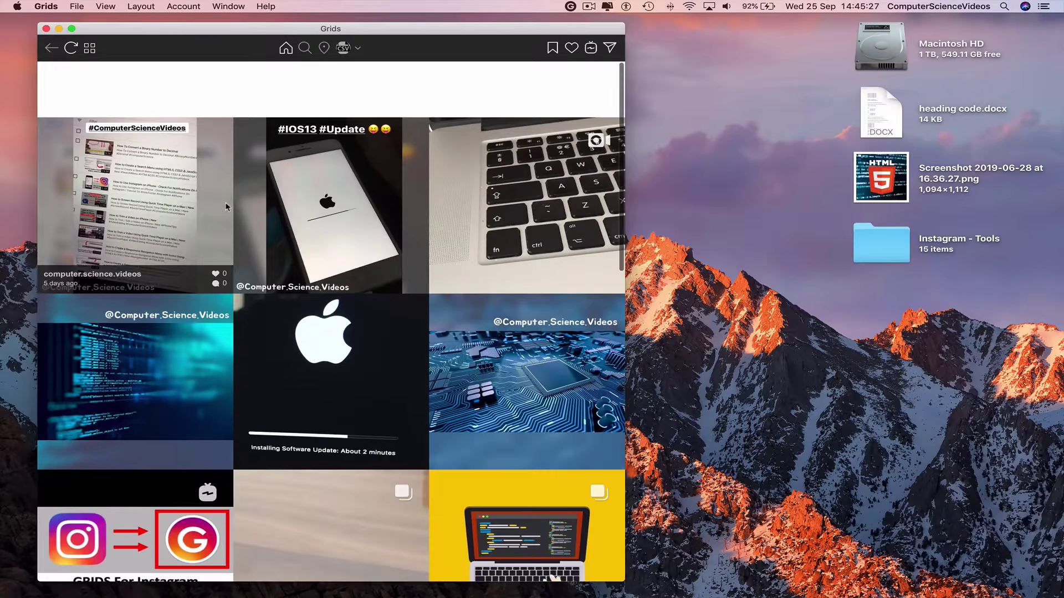
{"action": "left_click", "coordinate": [343, 47]}
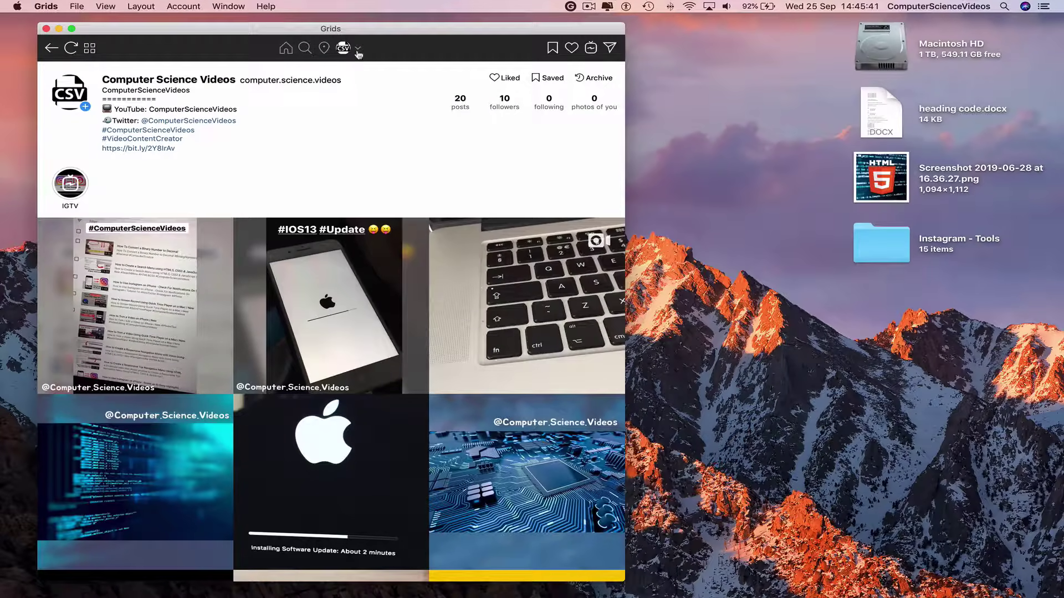
Switch to the second signed-in account and dismiss the update notice.
{"action": "left_click", "coordinate": [358, 48]}
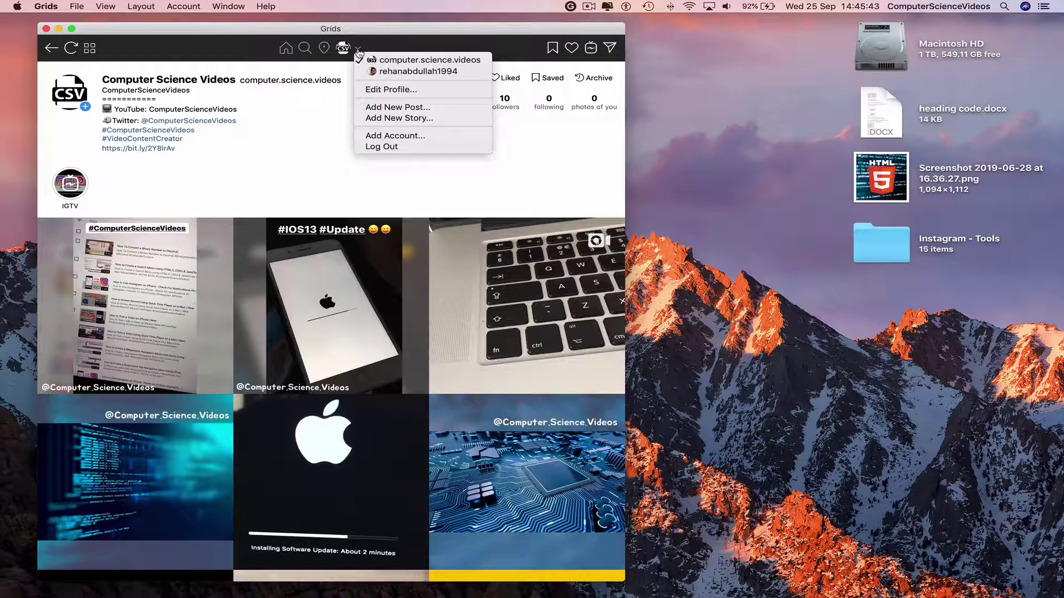
{"action": "left_click", "coordinate": [425, 73]}
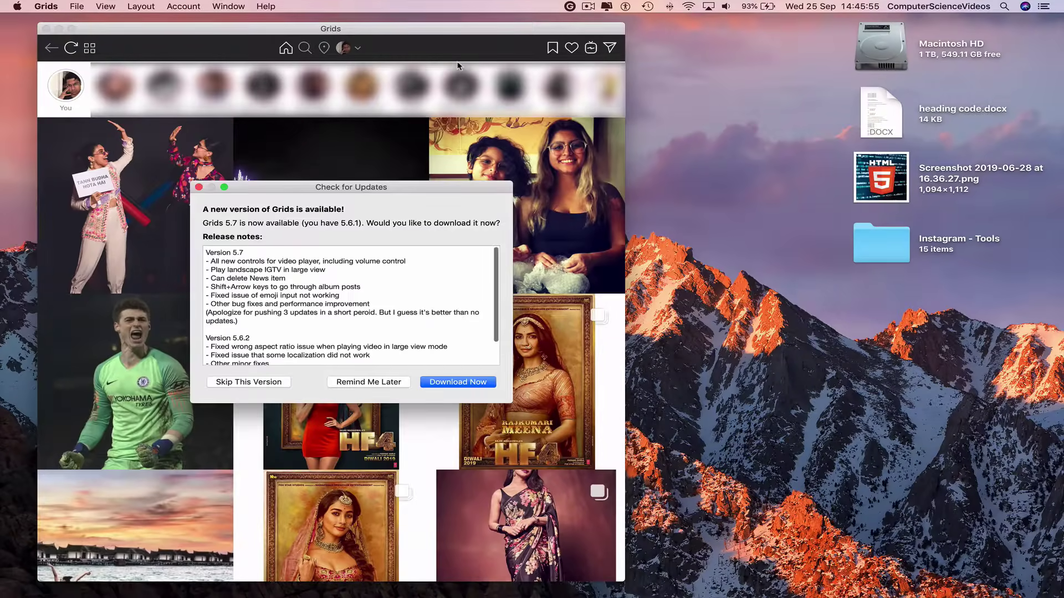
{"action": "left_click", "coordinate": [199, 186]}
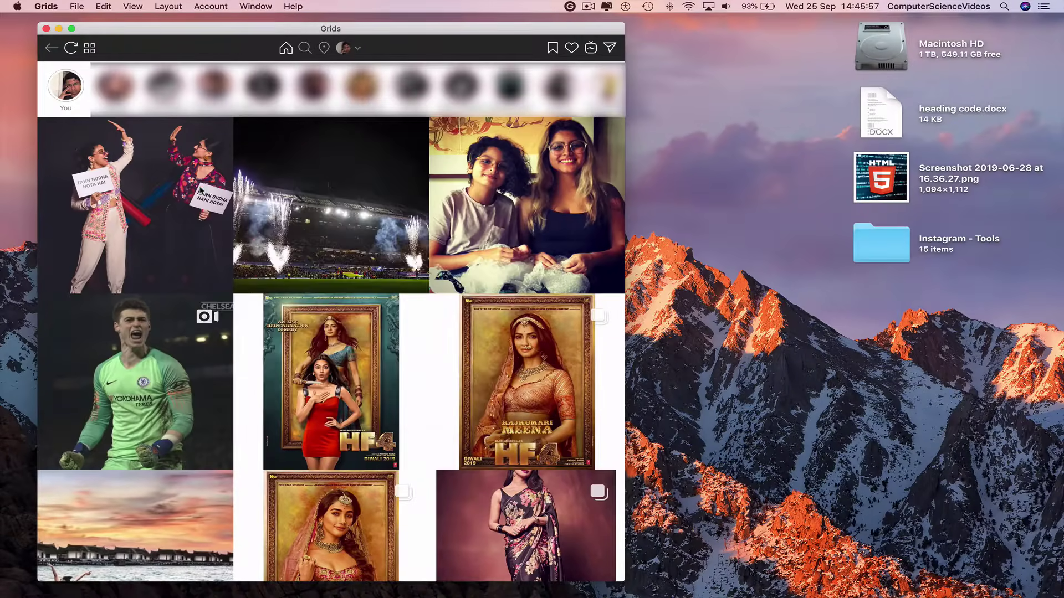
Switch back to computer.science.videos and show its profile page.
{"action": "left_click", "coordinate": [359, 48]}
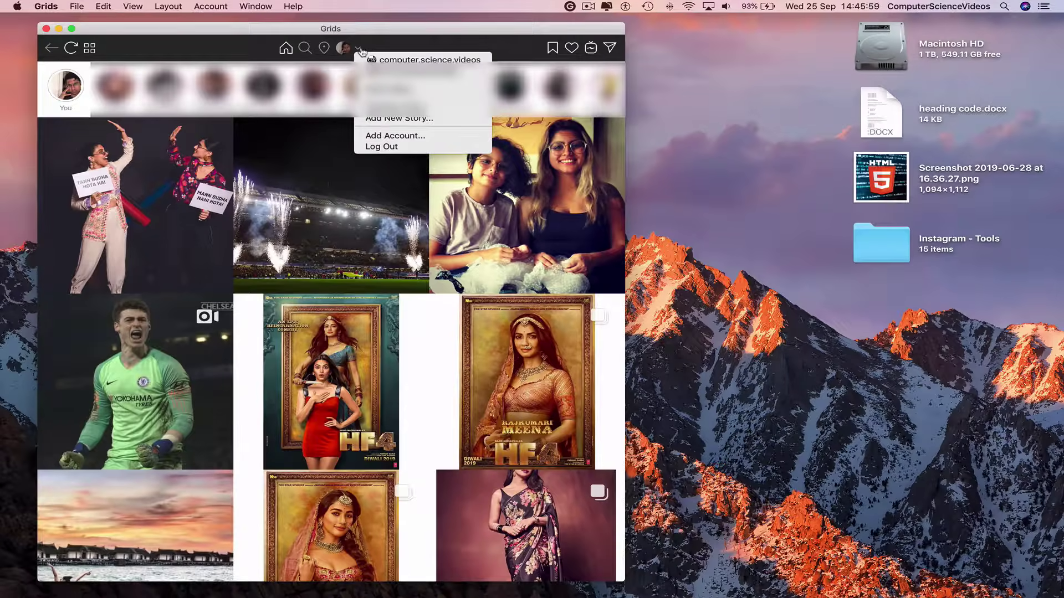
{"action": "left_click", "coordinate": [405, 62]}
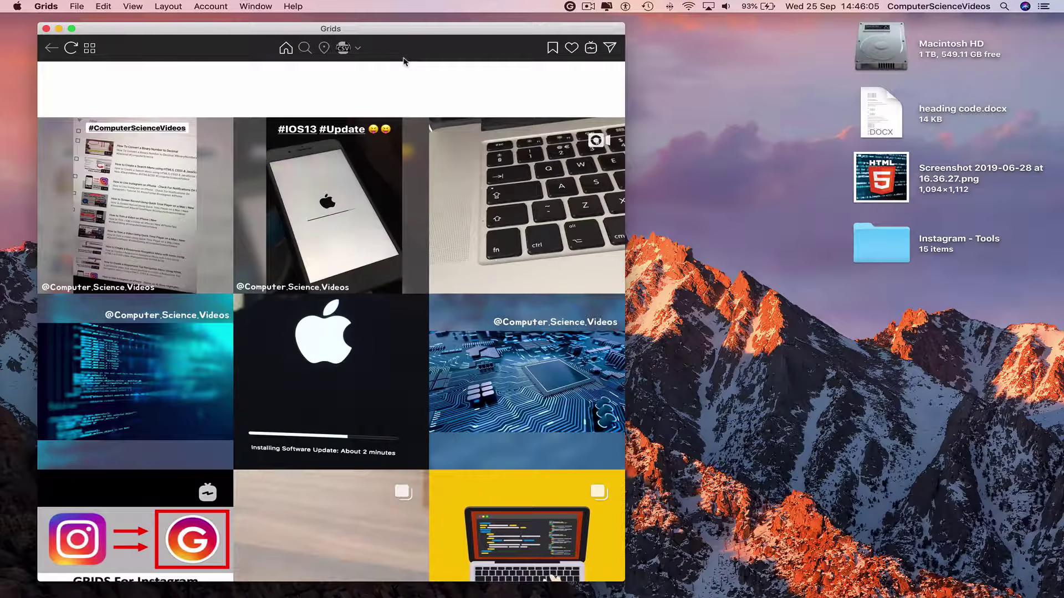
{"action": "left_click", "coordinate": [343, 47]}
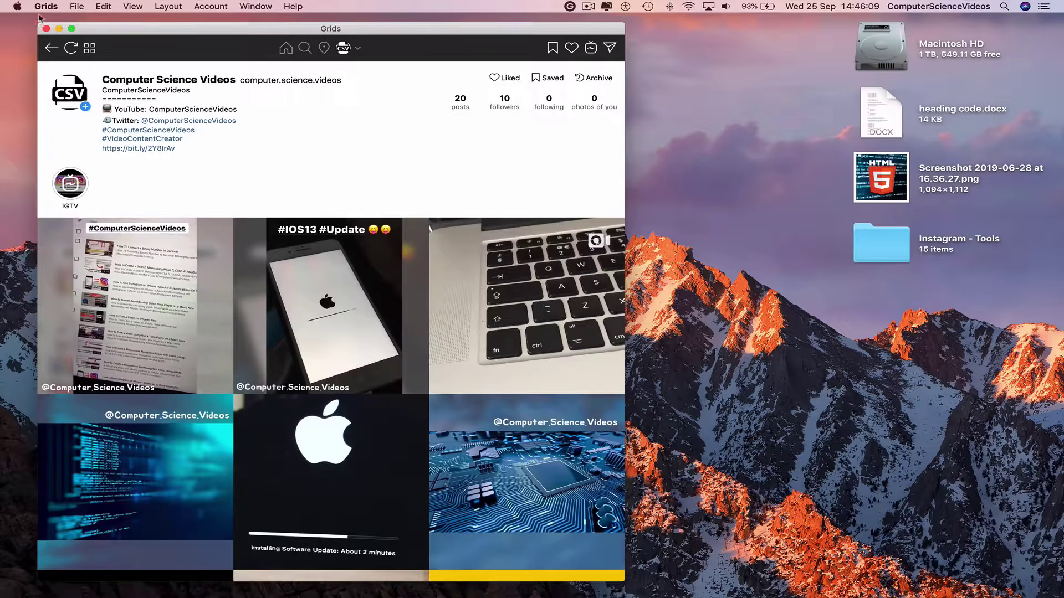
Quit Grids from its menu bar menu.
{"action": "left_click", "coordinate": [45, 8]}
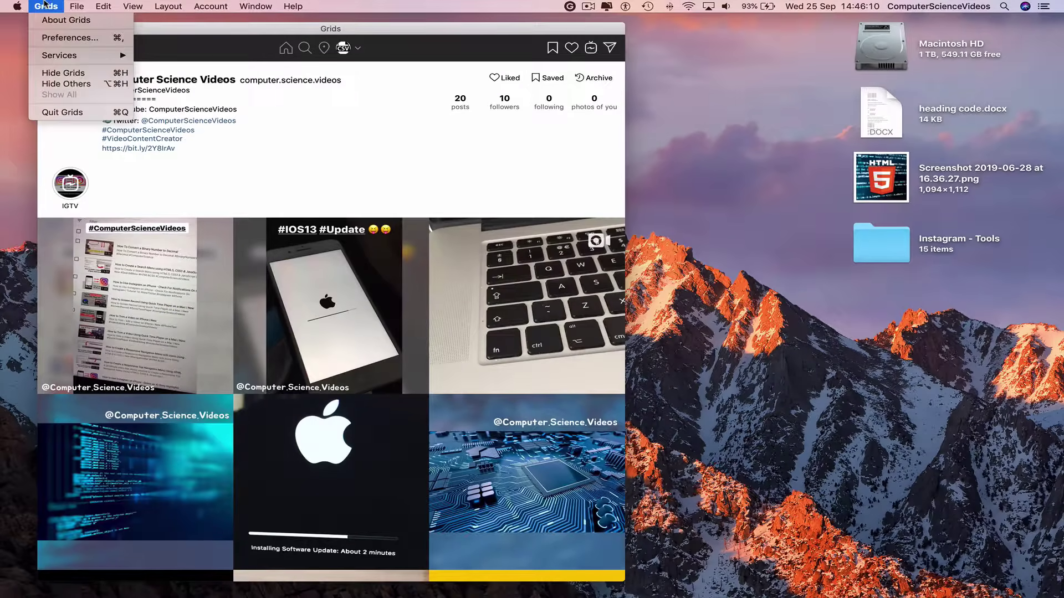
{"action": "left_click", "coordinate": [63, 111]}
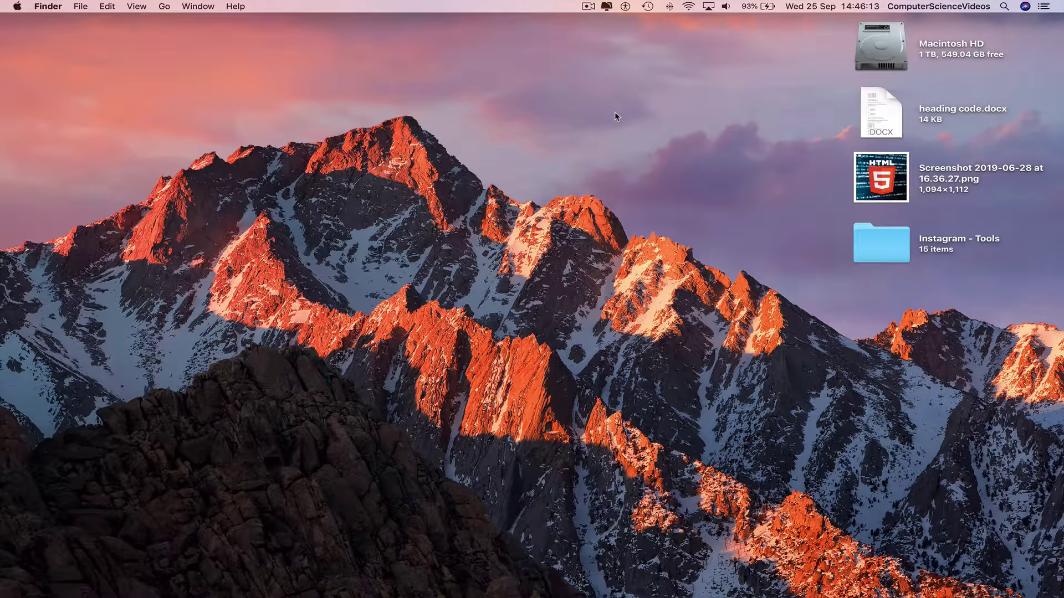